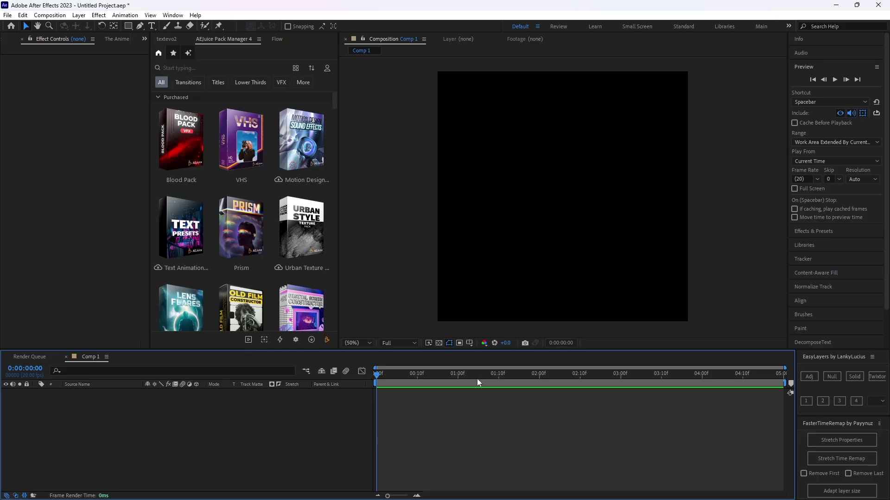
# - Create a new black solid layer in Comp 1
pyautogui.rightClick(419, 415)
pyautogui.moveTo(483, 301)
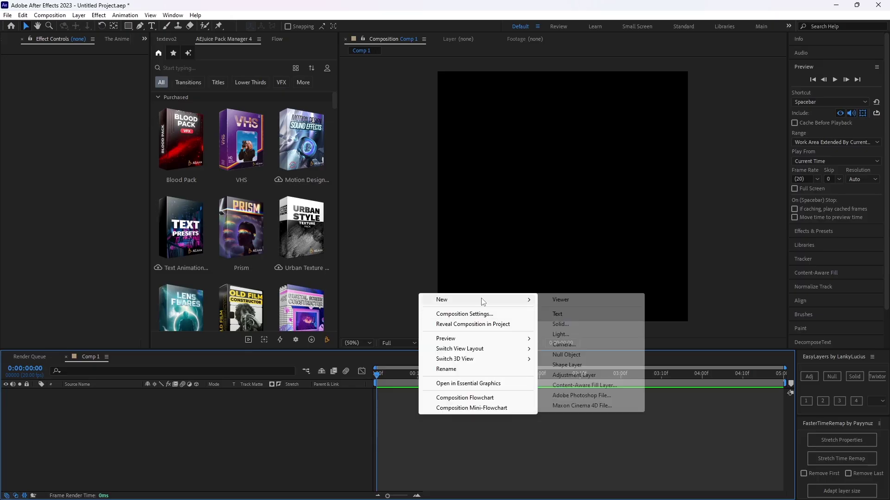
pyautogui.click(584, 327)
pyautogui.click(475, 336)
# - Apply Trapcode Tao to Black Solid 2 and maximize the composition viewer
pyautogui.hotkey('ctrl', 'space')
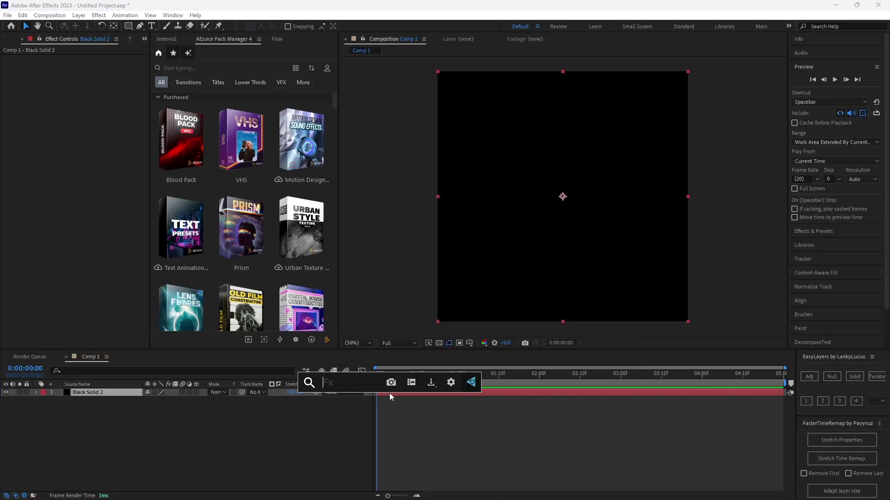
pyautogui.write('tao')
pyautogui.click(394, 403)
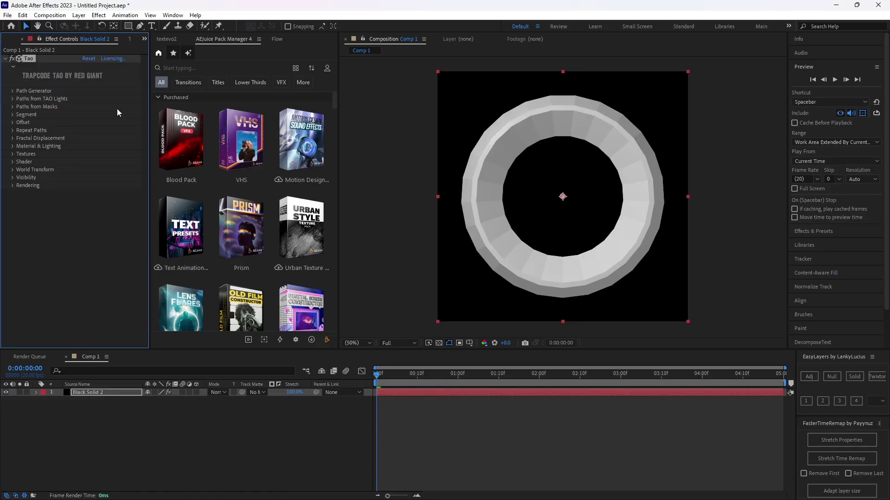
pyautogui.click(569, 463)
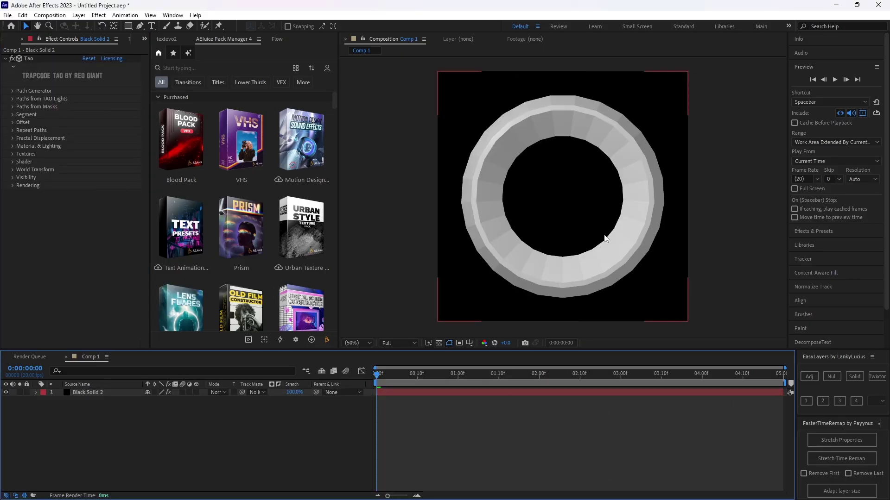
pyautogui.press('`')
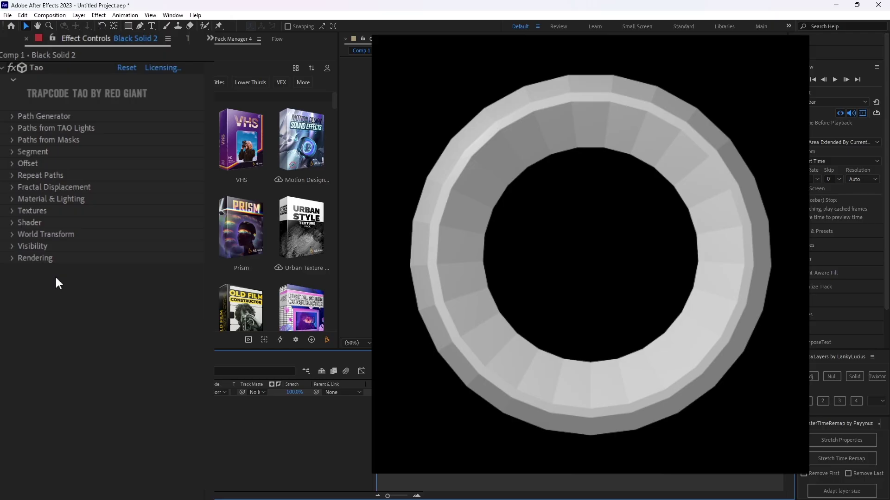
# - Make Tao's path Fractal with Center 720,450,1224, Gridify 2.4 and Size 123, adjusting length, complexity and evolution
pyautogui.click(13, 116)
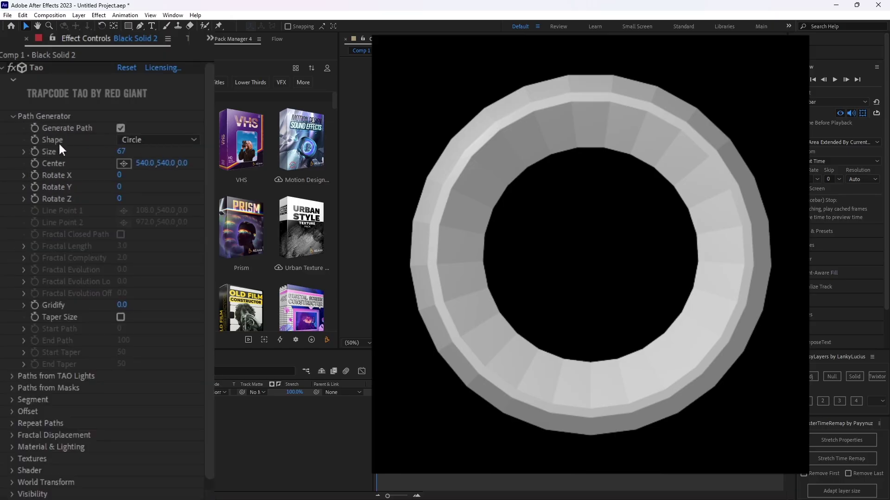
pyautogui.click(139, 140)
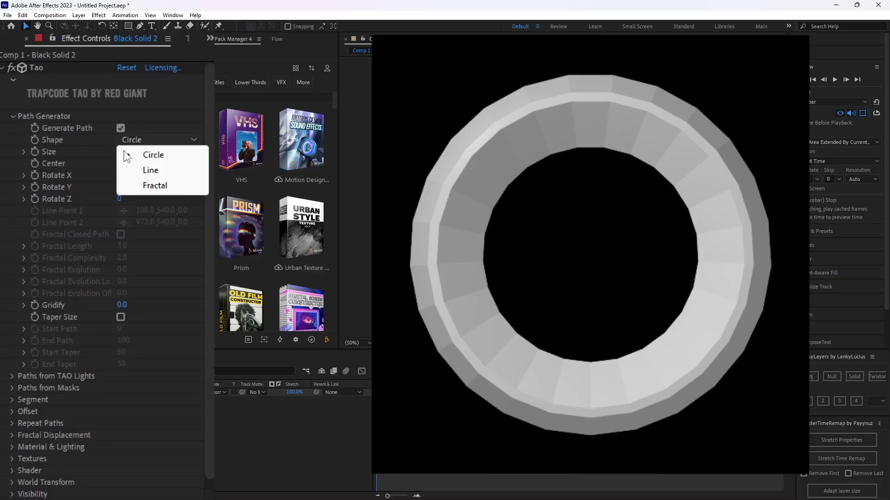
pyautogui.click(167, 186)
pyautogui.moveTo(144, 163); pyautogui.dragTo(227, 163)
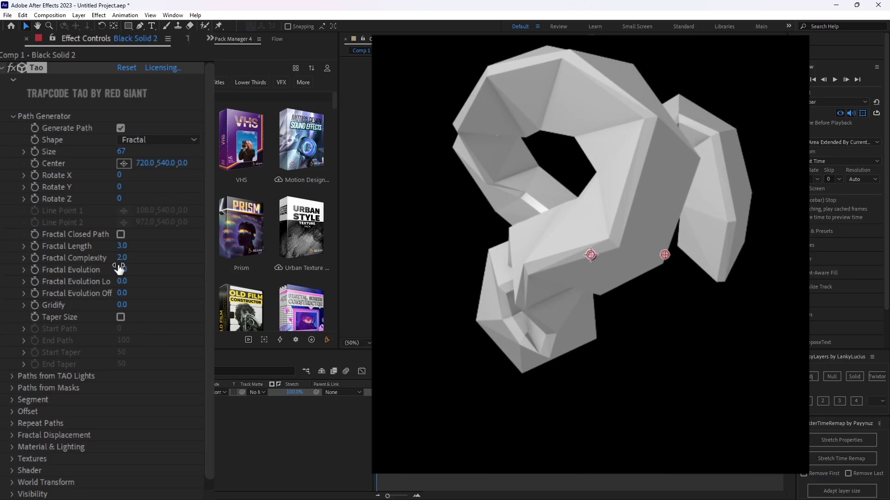
pyautogui.moveTo(122, 246); pyautogui.dragTo(306, 290)
pyautogui.moveTo(122, 305)
pyautogui.mouseDown()
pyautogui.moveTo(139, 306)
pyautogui.moveTo(121, 309)
pyautogui.moveTo(132, 318)
pyautogui.mouseUp()
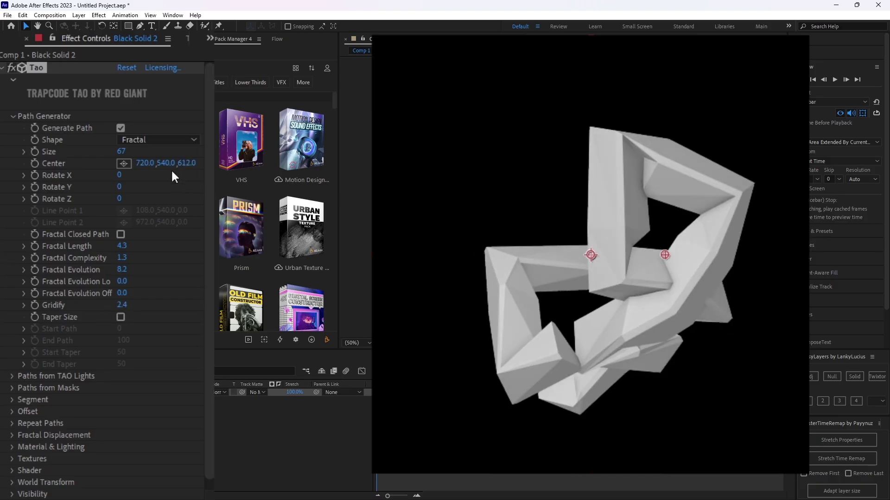
pyautogui.moveTo(120, 153); pyautogui.dragTo(206, 165)
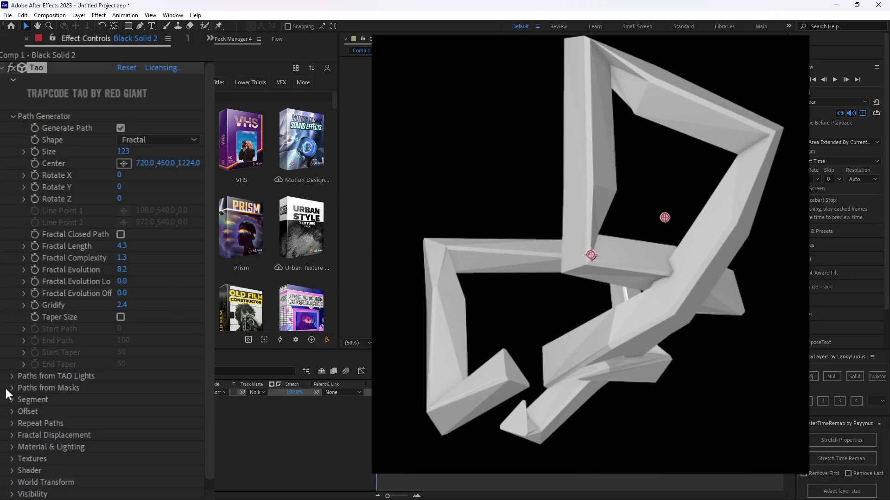
# - Set Segment Mode to Repeat Sphere with 59 segments at Size 75
pyautogui.click(12, 116)
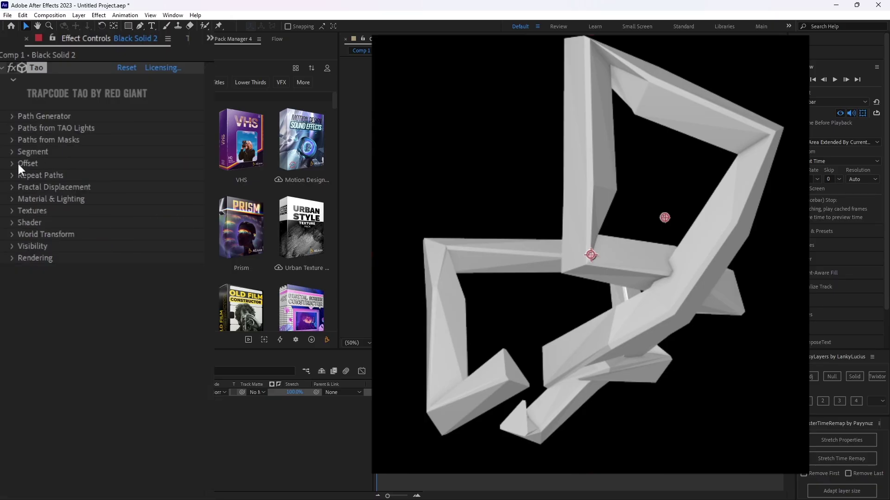
pyautogui.click(13, 152)
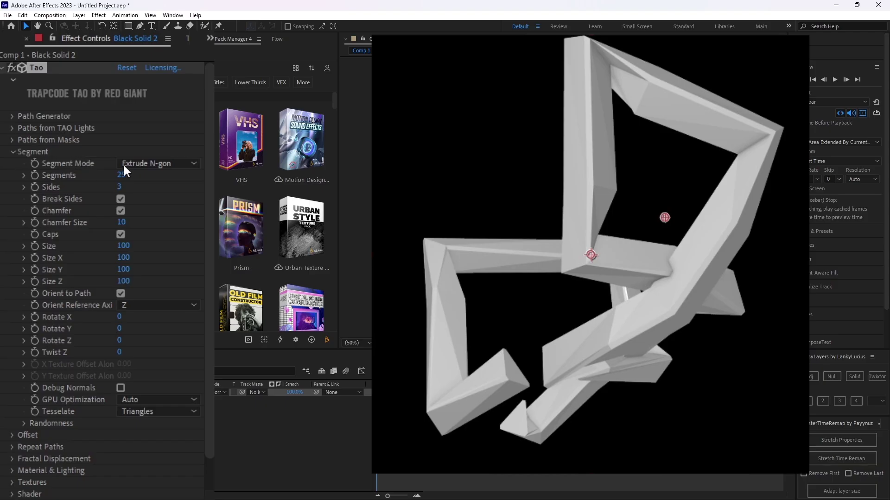
pyautogui.click(175, 164)
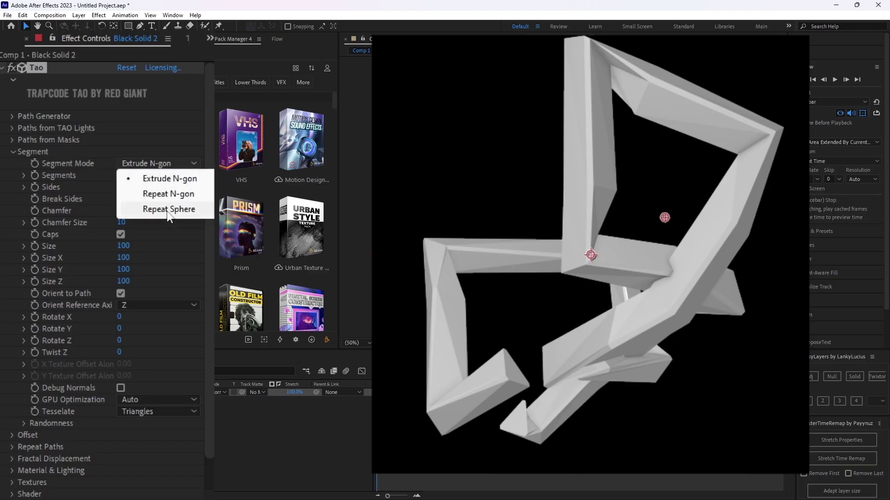
pyautogui.click(175, 209)
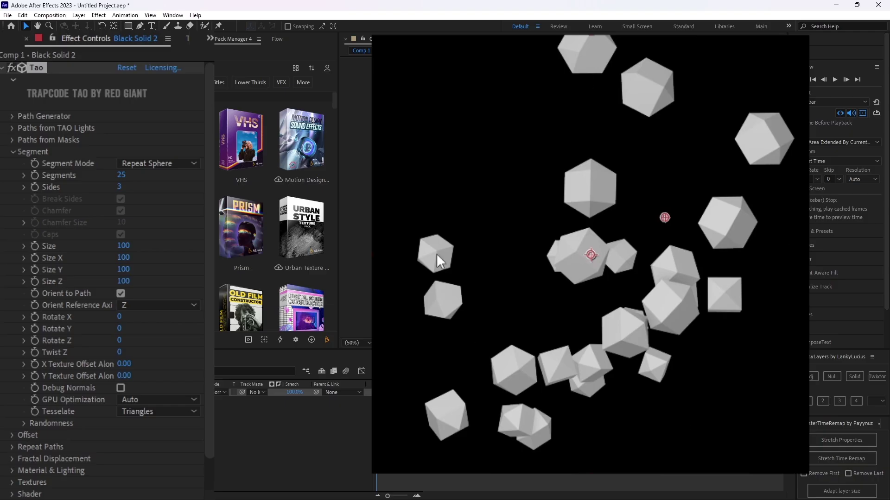
pyautogui.moveTo(121, 175); pyautogui.dragTo(148, 186)
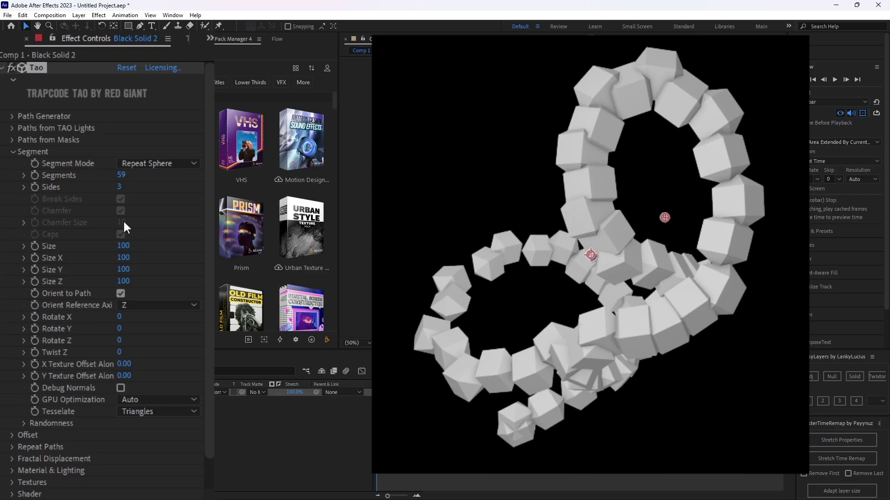
pyautogui.moveTo(122, 246); pyautogui.dragTo(115, 256)
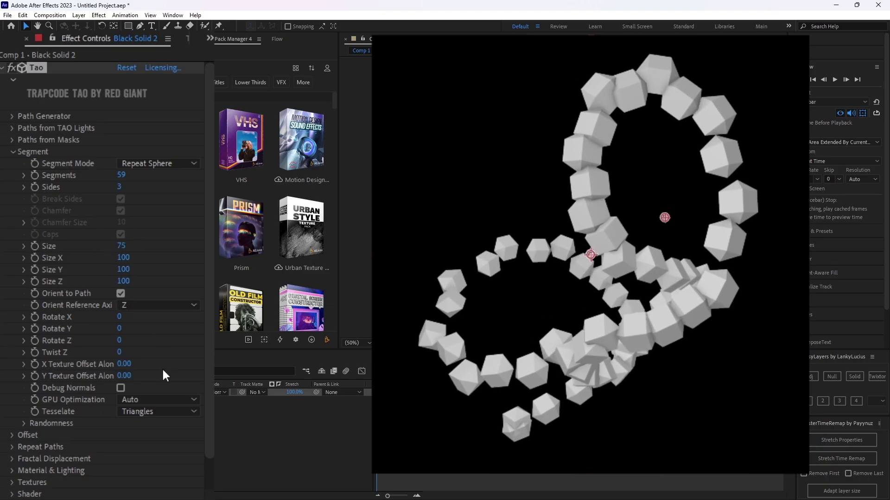
# - Set Orient Reference Axis to Y, Rotate X to -2 and Twist Z to 53
pyautogui.click(147, 304)
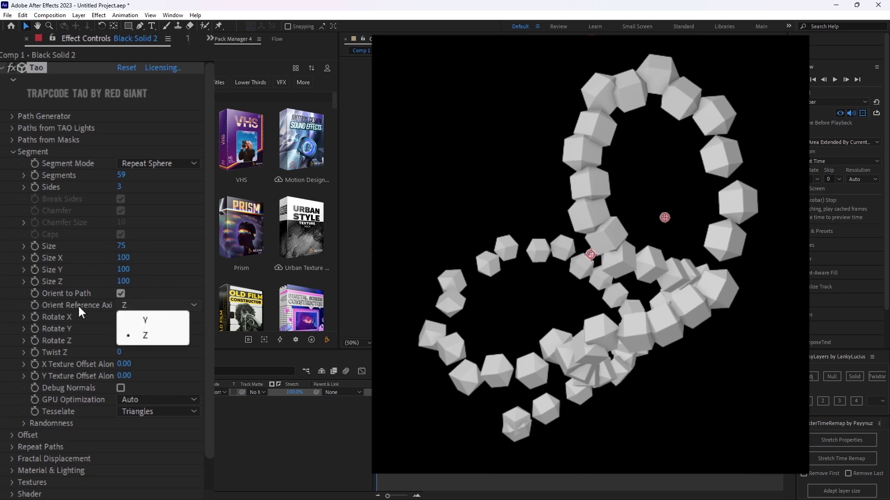
pyautogui.click(149, 322)
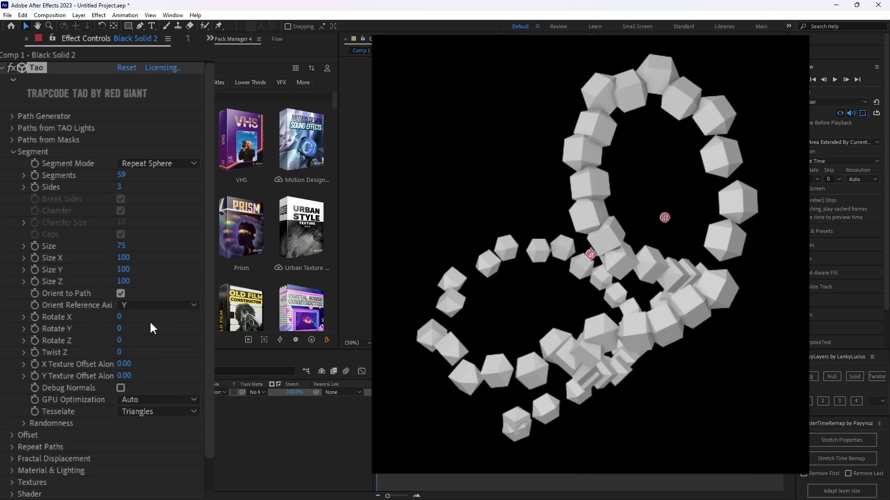
pyautogui.moveTo(122, 317); pyautogui.dragTo(119, 319)
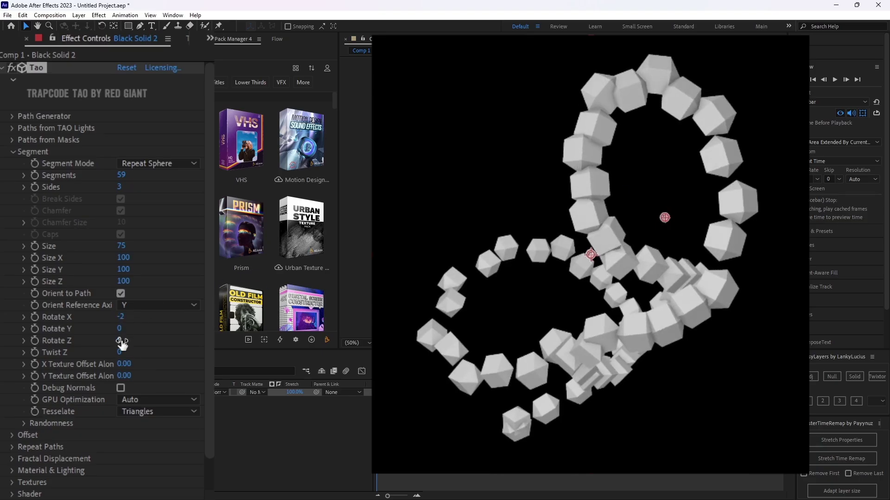
pyautogui.moveTo(119, 352); pyautogui.dragTo(157, 354)
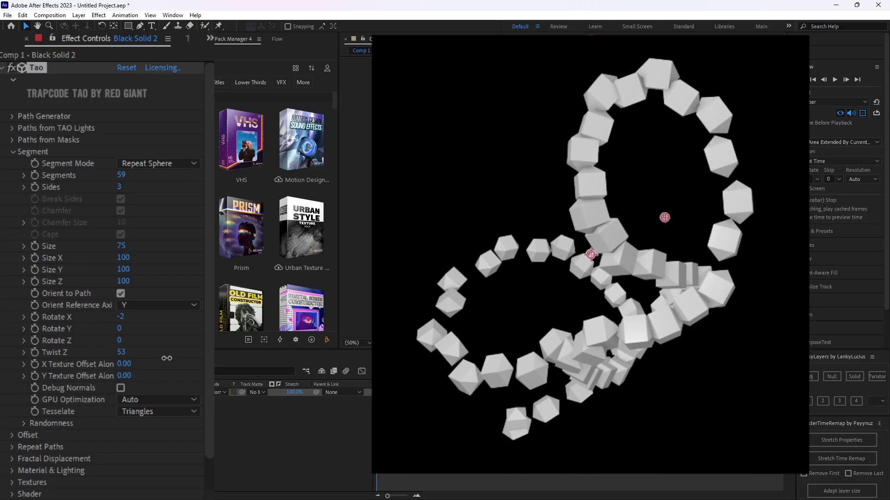
# - Set the path to Size 133, Length 3.1, Complexity 1.6, Rotate Y 18, with 90 segments and Twist Z 37
pyautogui.click(42, 116)
pyautogui.scroll(-2, 154, 198)
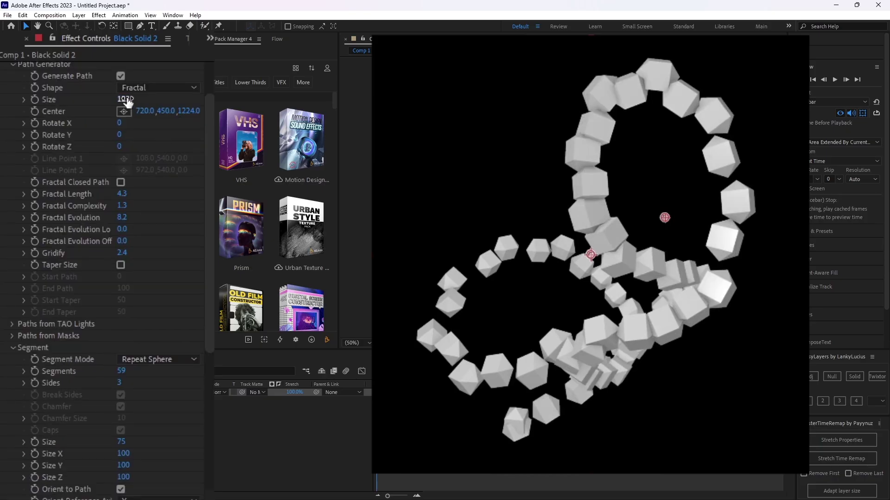
pyautogui.moveTo(124, 100); pyautogui.dragTo(138, 101)
pyautogui.scroll(-2, 119, 311)
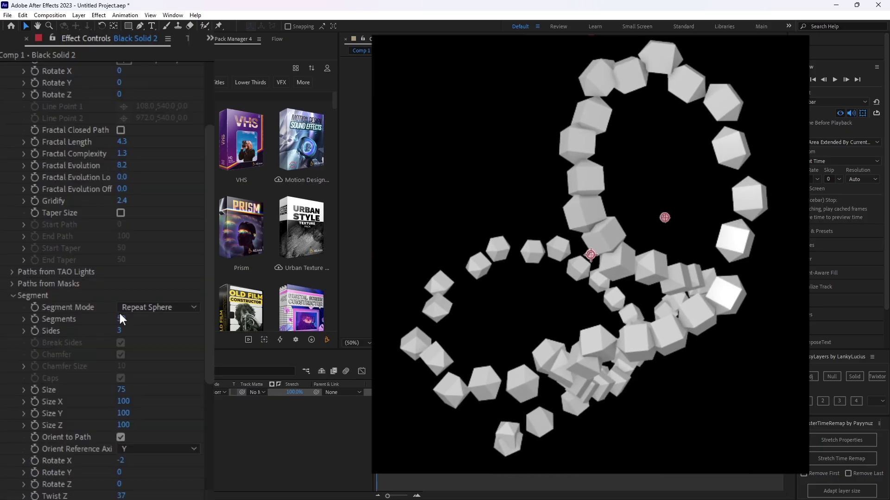
pyautogui.moveTo(119, 319); pyautogui.dragTo(128, 315)
pyautogui.scroll(2, 143, 235)
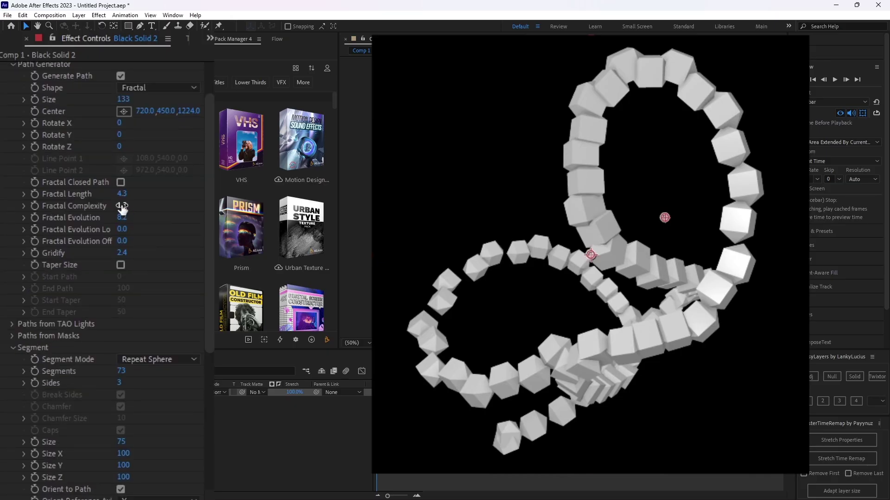
pyautogui.moveTo(133, 211)
pyautogui.mouseDown()
pyautogui.moveTo(158, 216)
pyautogui.moveTo(138, 221)
pyautogui.moveTo(131, 204)
pyautogui.moveTo(129, 219)
pyautogui.mouseUp()
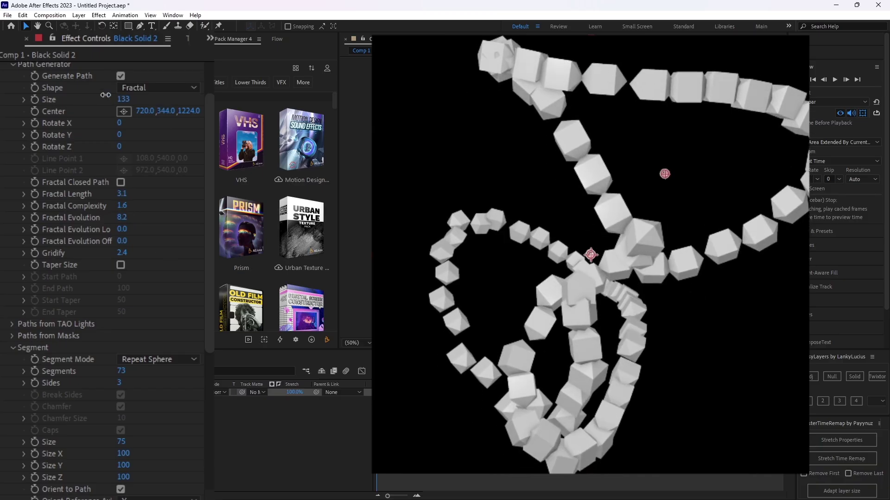
pyautogui.moveTo(128, 370); pyautogui.dragTo(139, 371)
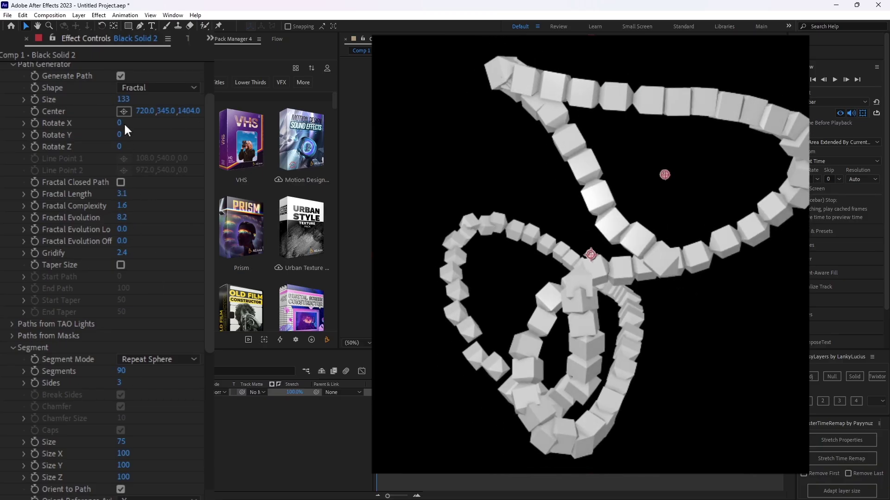
pyautogui.moveTo(125, 127); pyautogui.dragTo(147, 137)
pyautogui.scroll(3, 143, 187)
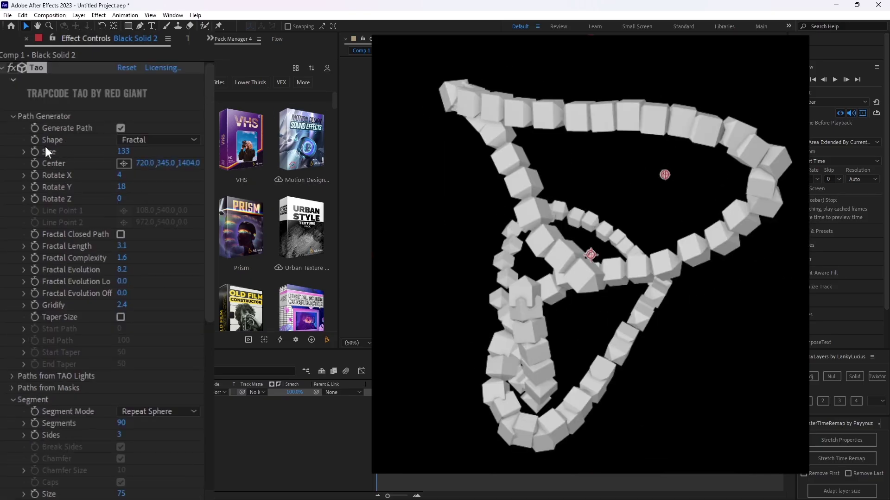
# - Collapse Tao's Path Generator and Segment groups and preview the 90-cube chain
pyautogui.click(13, 116)
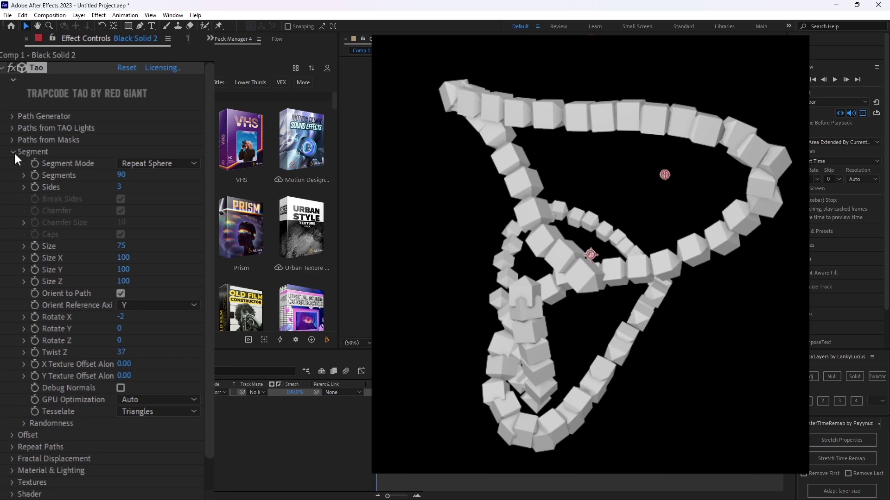
pyautogui.click(14, 151)
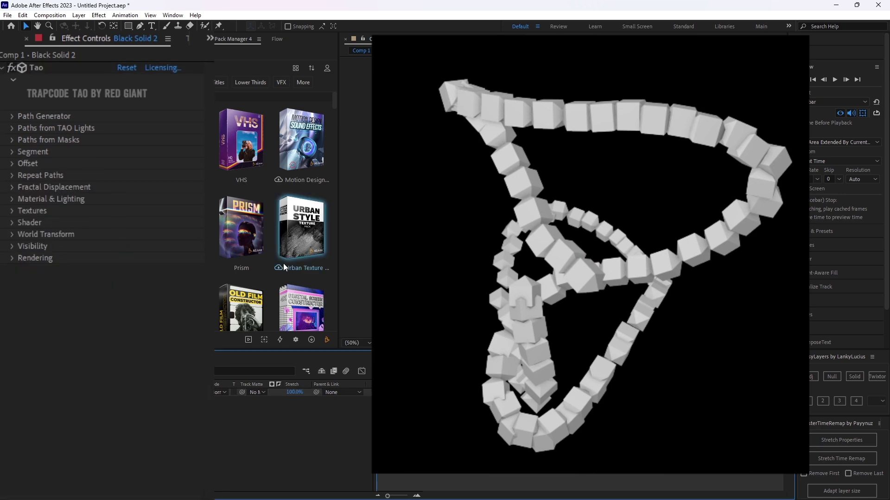
pyautogui.press('space')
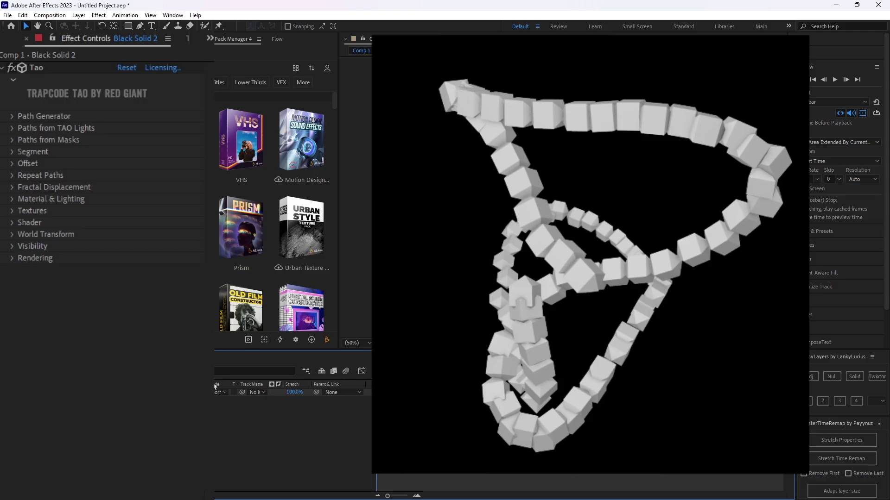
# - Enable Offset Position, scrub the Offset value and preview the cubes sliding along the path
pyautogui.click(12, 163)
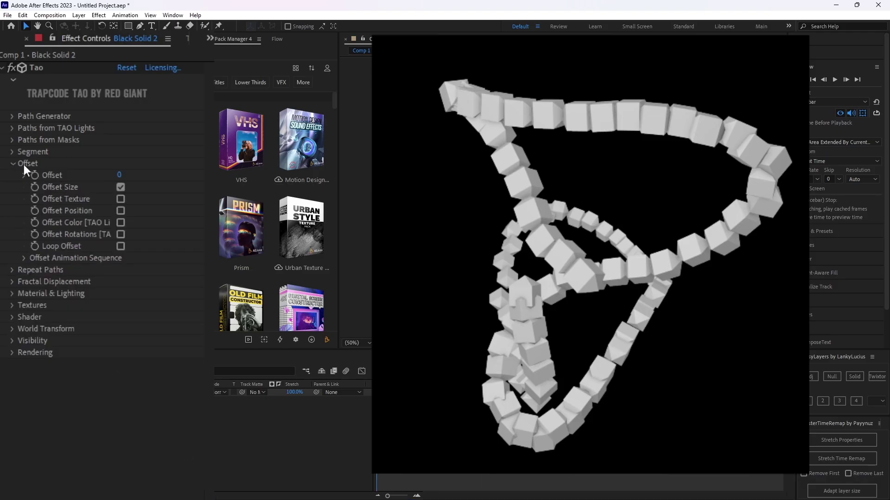
pyautogui.click(120, 210)
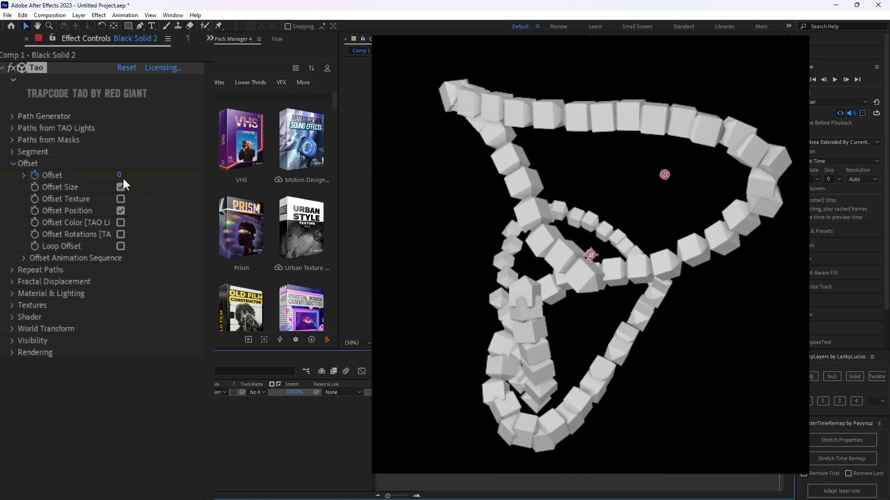
pyautogui.moveTo(122, 176); pyautogui.dragTo(193, 181)
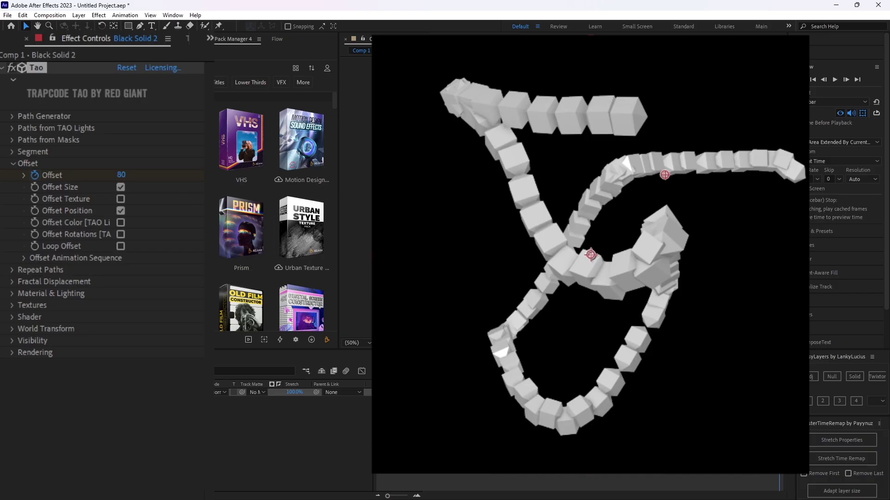
pyautogui.press('space')
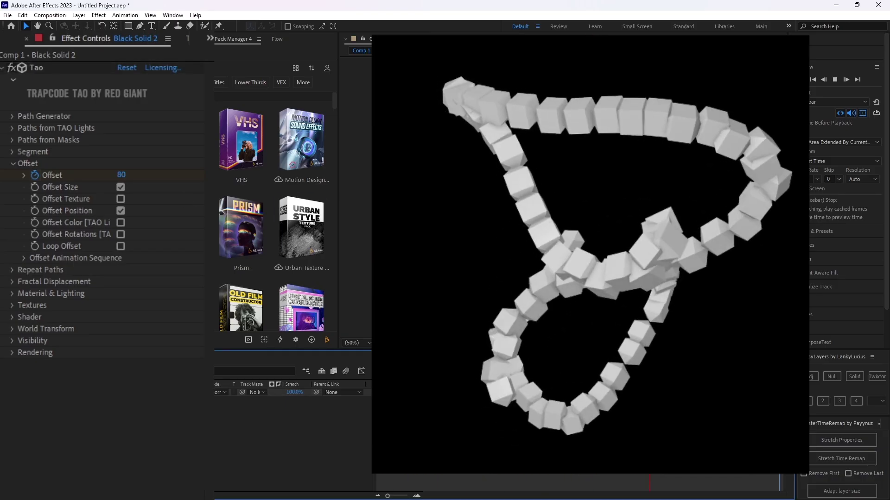
pyautogui.press('space')
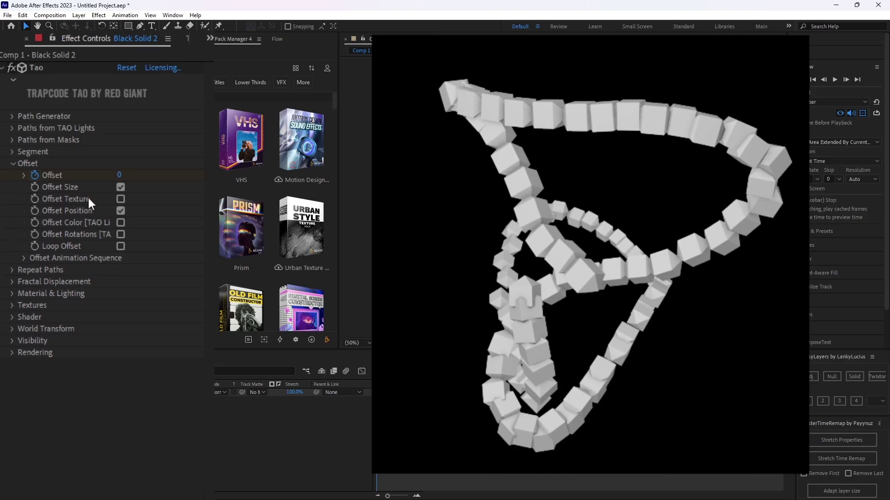
pyautogui.click(15, 163)
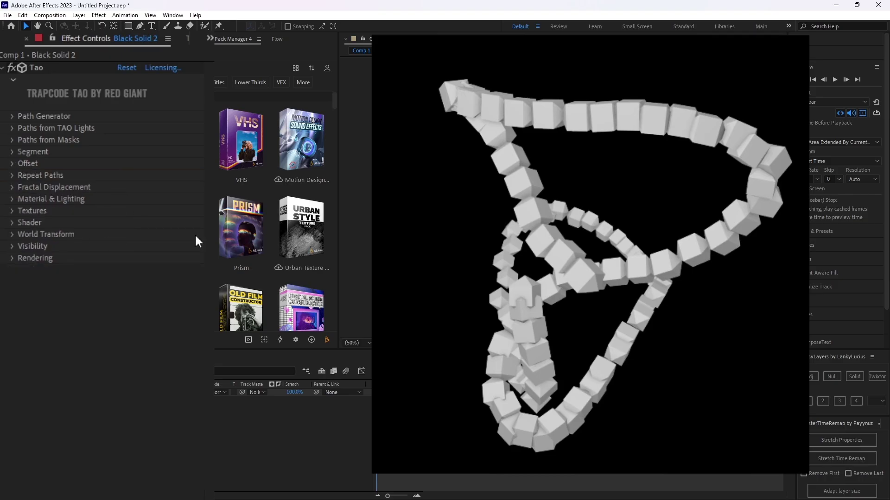
# - Set Material & Lighting to Ambient 36, Diffuse 107, Specular 80 and Fresnel 29, keeping Metal at 0
pyautogui.click(11, 188)
pyautogui.click(12, 187)
pyautogui.click(12, 200)
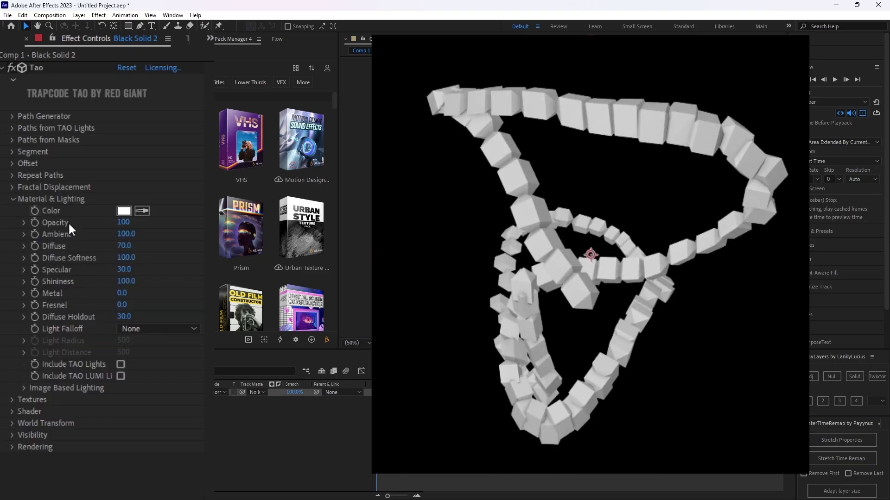
pyautogui.moveTo(124, 234); pyautogui.dragTo(155, 252)
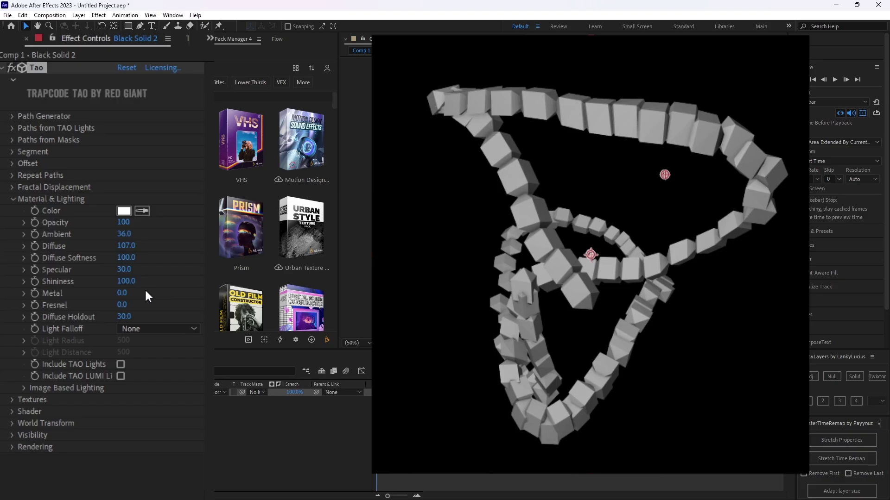
pyautogui.moveTo(121, 293)
pyautogui.mouseDown()
pyautogui.moveTo(193, 298)
pyautogui.moveTo(122, 293)
pyautogui.mouseUp()
pyautogui.moveTo(122, 305); pyautogui.dragTo(148, 315)
pyautogui.moveTo(123, 269); pyautogui.dragTo(162, 276)
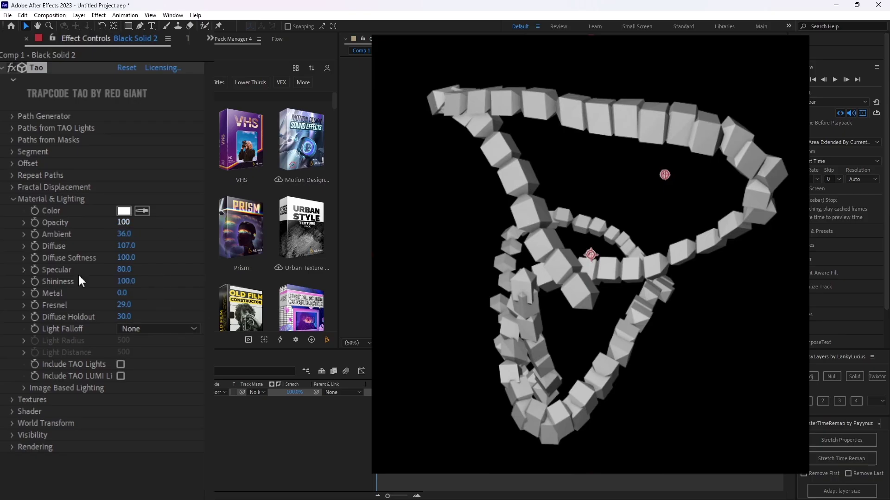
# - Collapse Material & Lighting and review the Textures group, leaving Color Texture None and Caps Fan
pyautogui.click(14, 198)
pyautogui.click(13, 211)
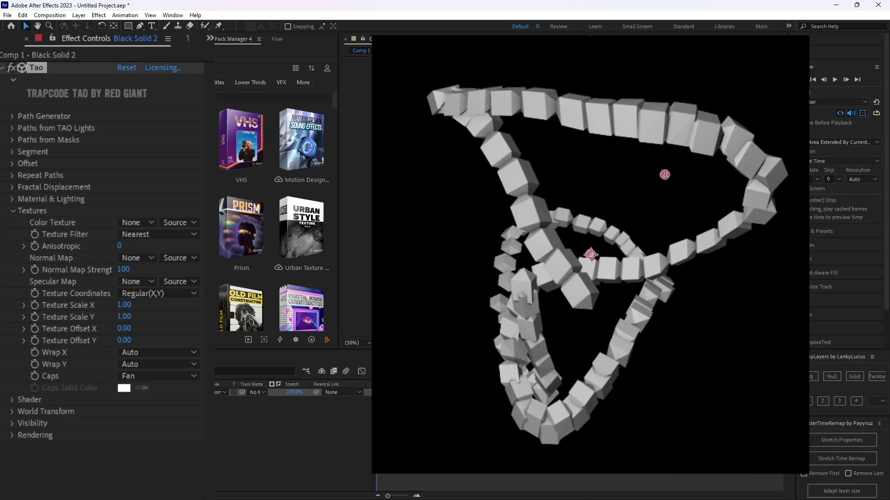
pyautogui.hotkey('ctrl', 'shift', 'a')
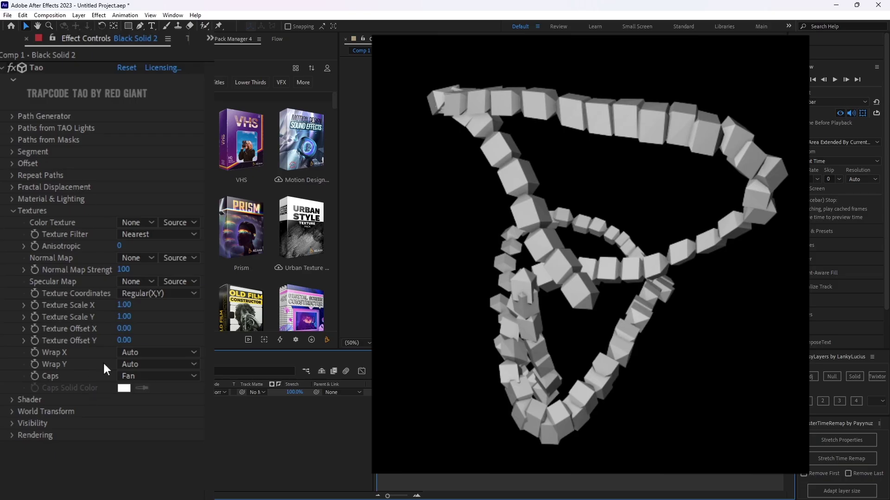
# - Give the Shader a Wireframe second pass with 0.5 line size, AO intensity 53 and radius 105
pyautogui.click(13, 209)
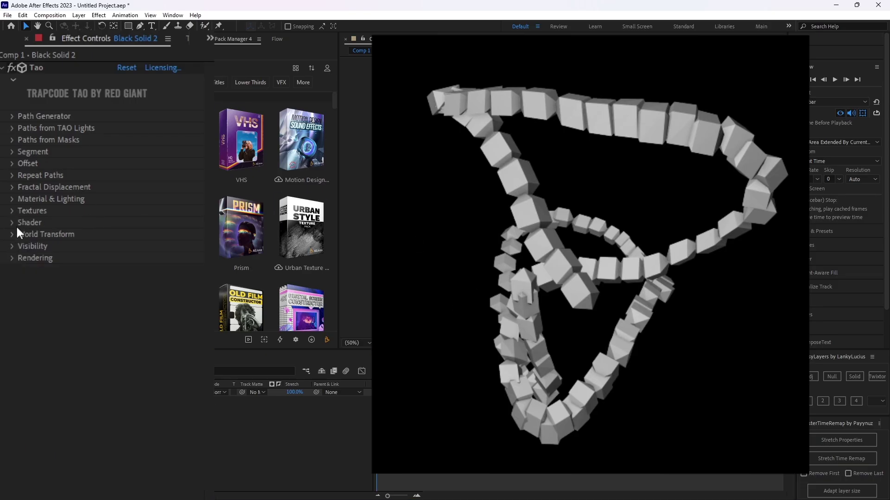
pyautogui.click(15, 223)
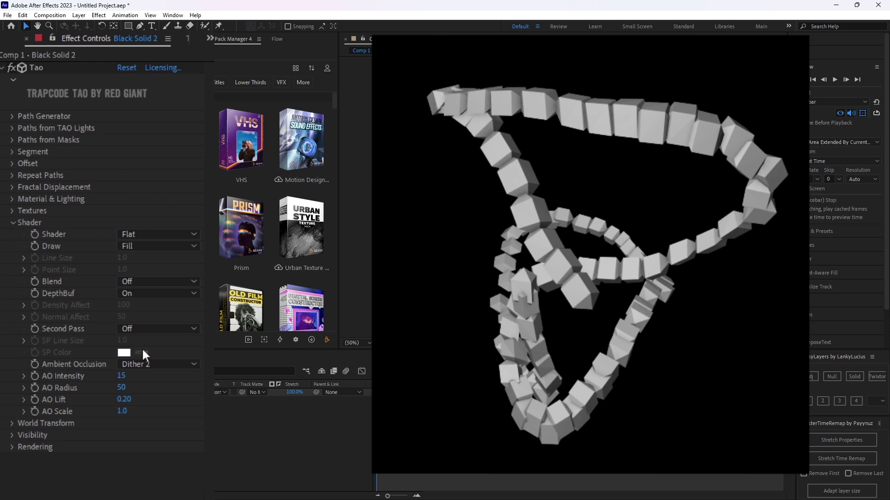
pyautogui.click(153, 328)
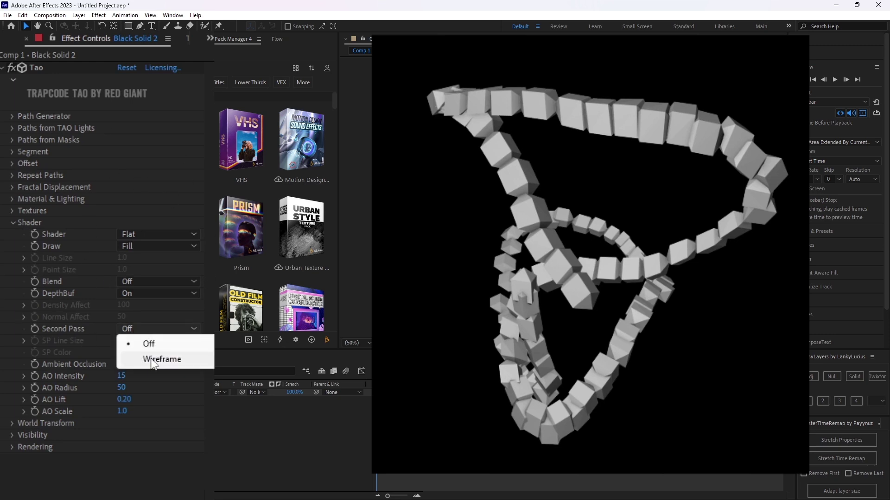
pyautogui.click(149, 363)
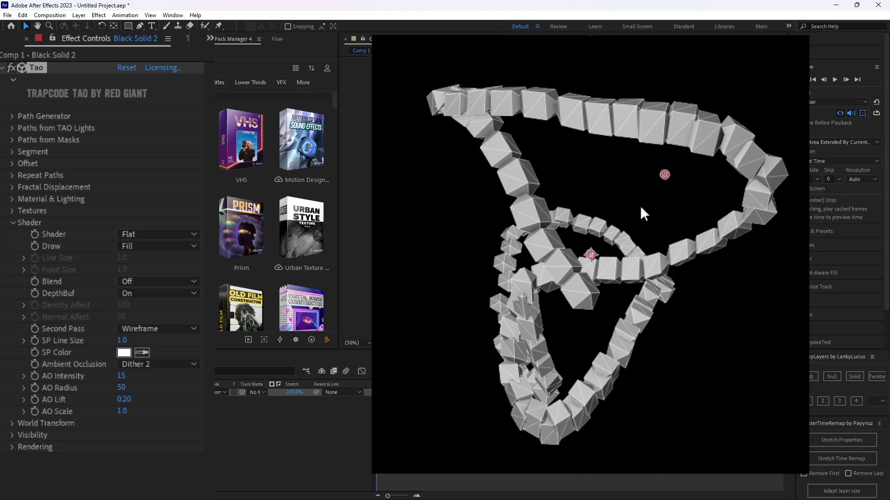
pyautogui.moveTo(122, 341); pyautogui.dragTo(163, 390)
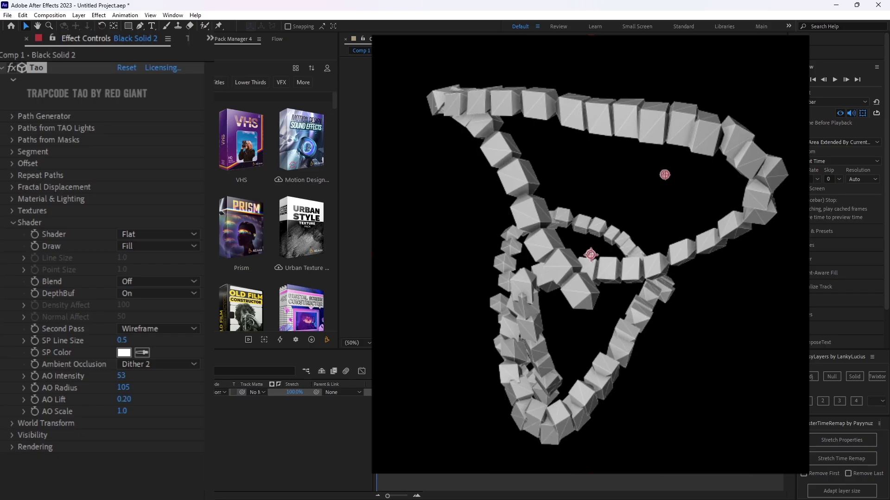
# - Set Rendering Multisample to 12 and preview the finished cubes
pyautogui.click(14, 224)
pyautogui.click(13, 259)
pyautogui.click(121, 270)
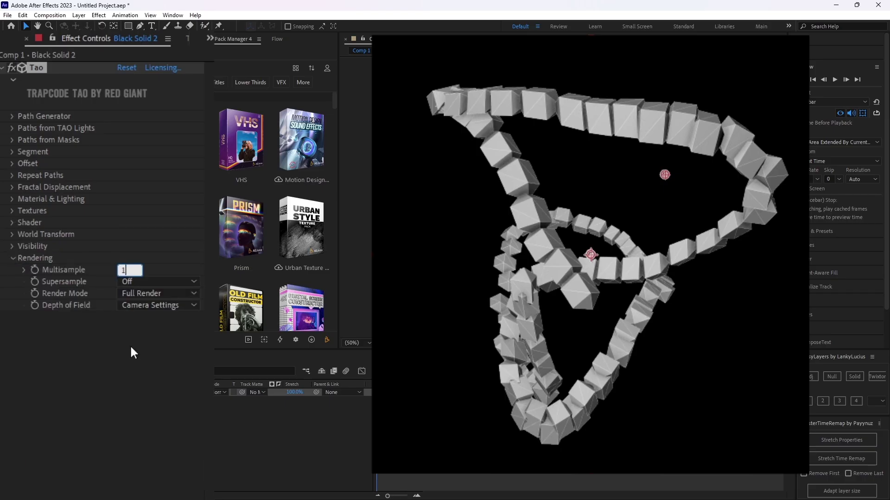
pyautogui.write('2')
pyautogui.click(126, 383)
pyautogui.click(12, 259)
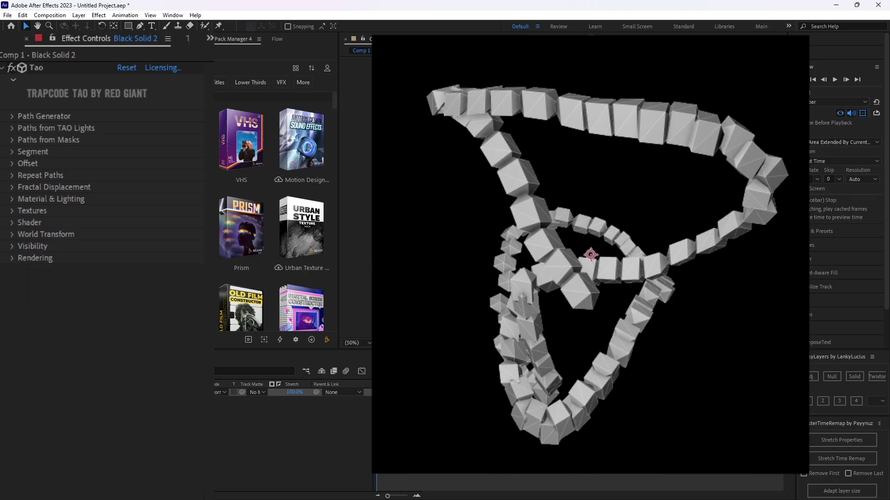
pyautogui.press('space')
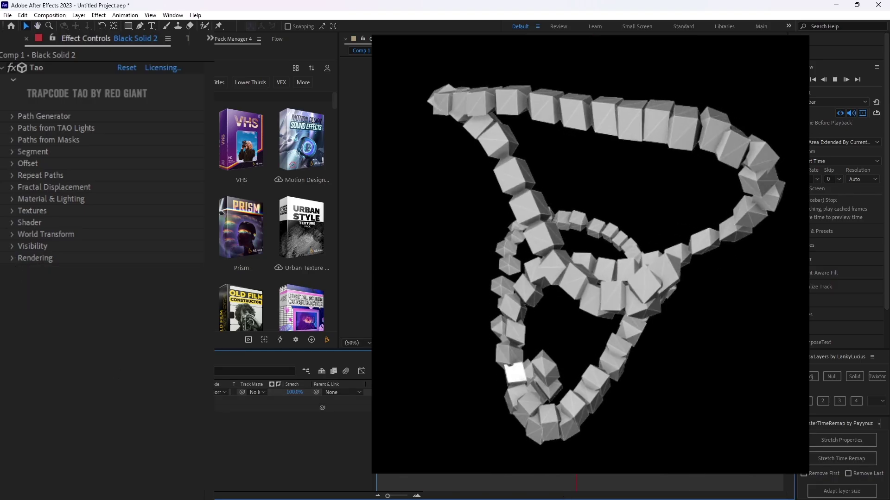
pyautogui.moveTo(567, 498)
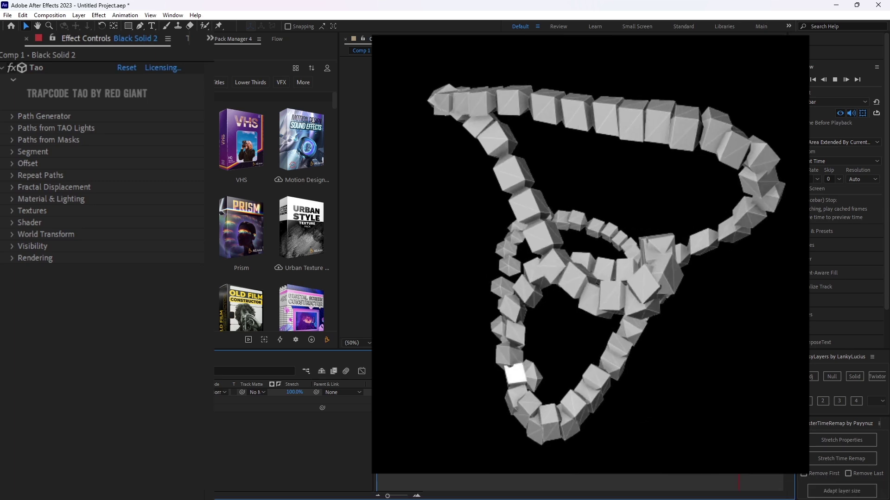
pyautogui.press('space')
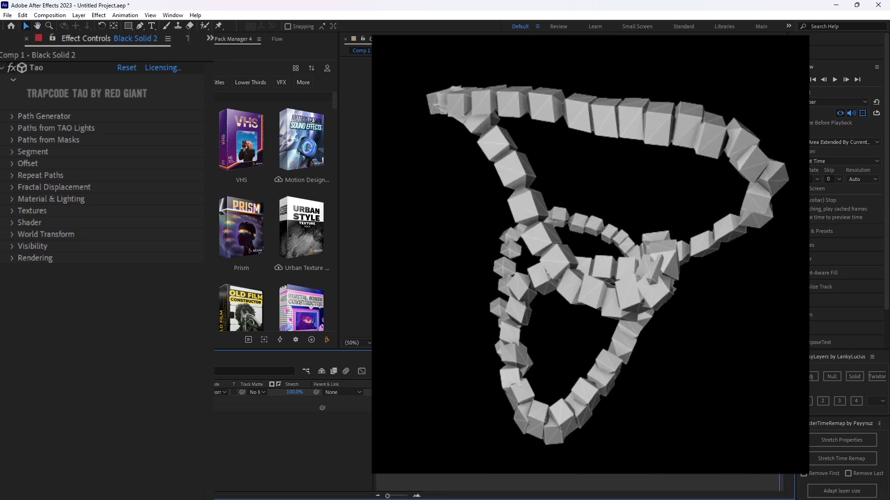
pyautogui.click(36, 68)
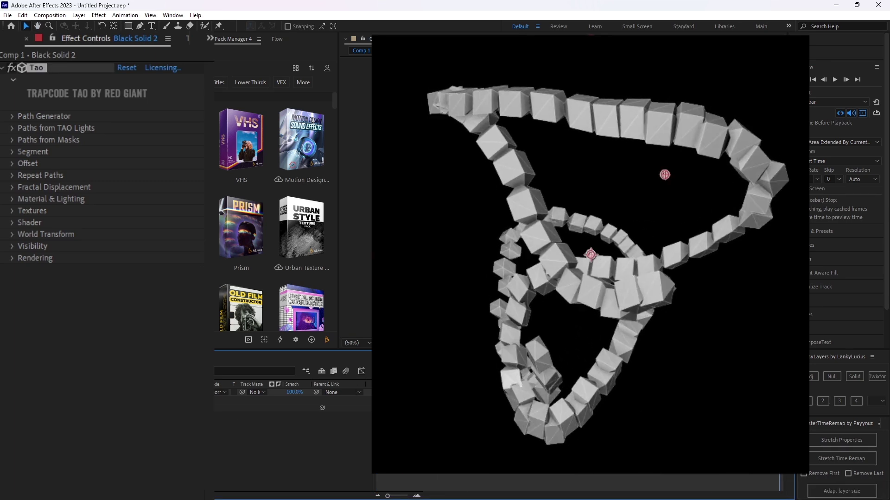
pyautogui.press('space')
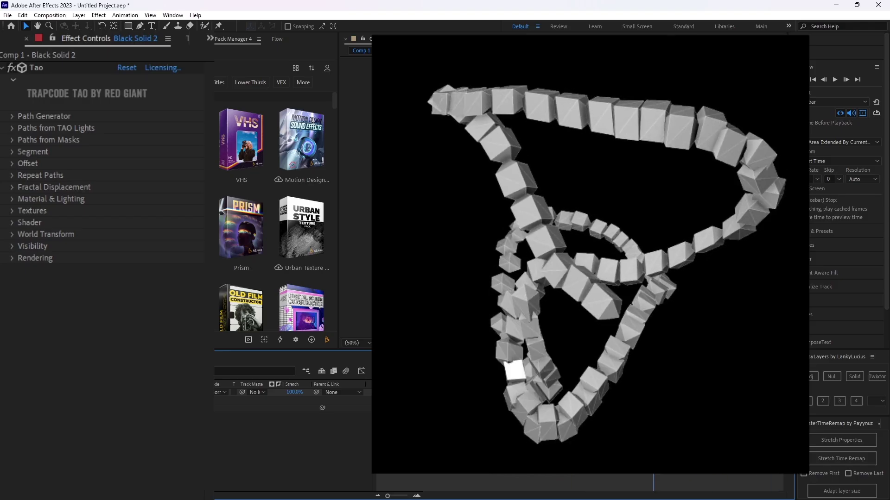
pyautogui.press('space')
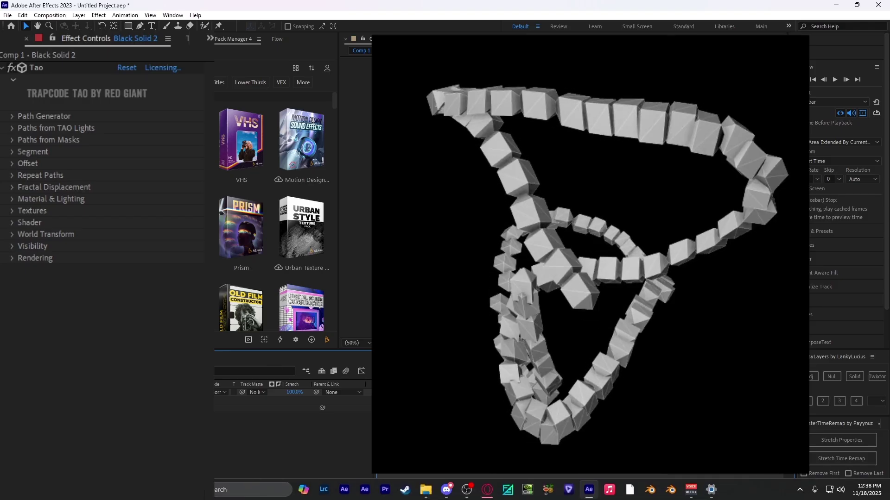